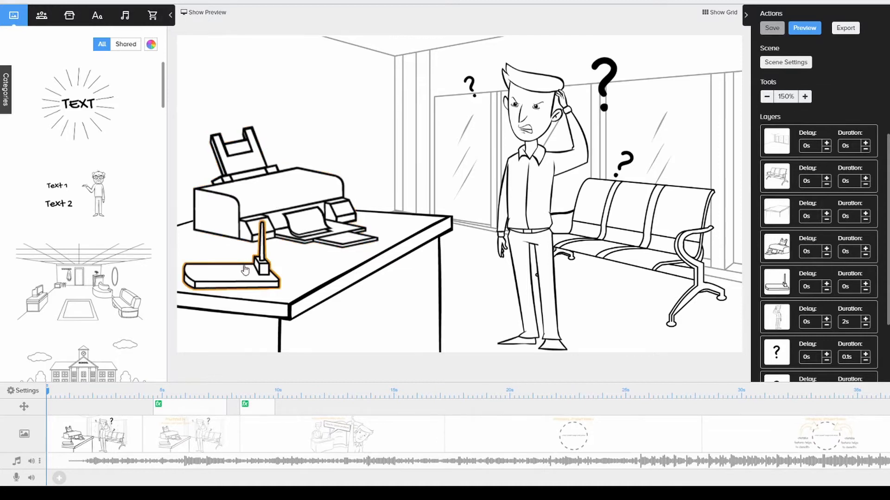
Reposition the pen stand on the desk in front of the printer and make it slightly smaller.
left_click_drag(246, 265, 289, 264)
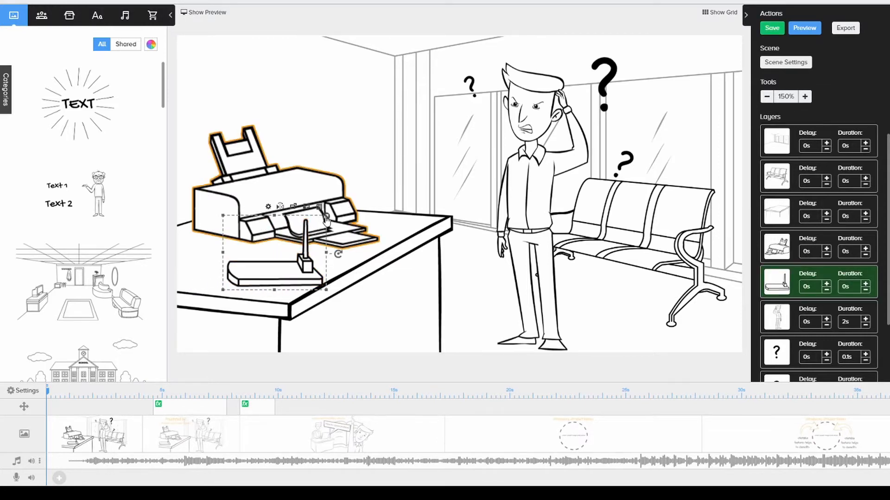
left_click_drag(325, 217, 247, 253)
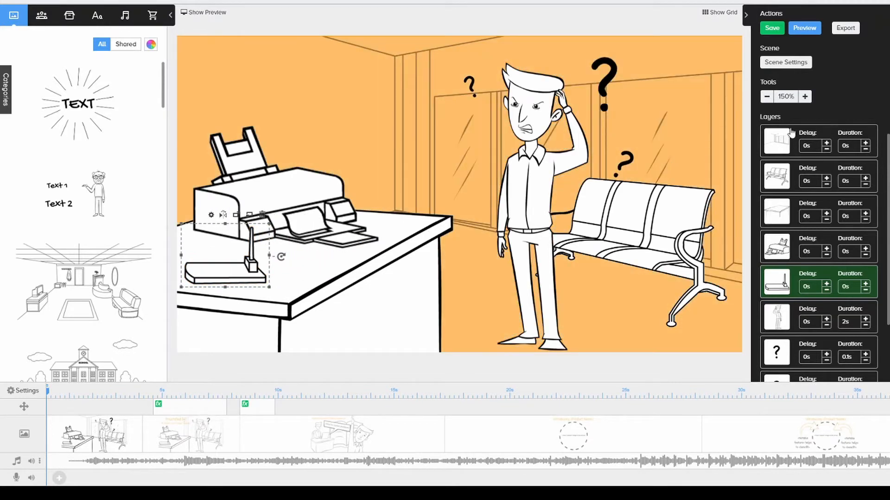
Raise the desk layer's delay to 1s and bring it back down to 0s.
scroll(791, 218, "down", 2)
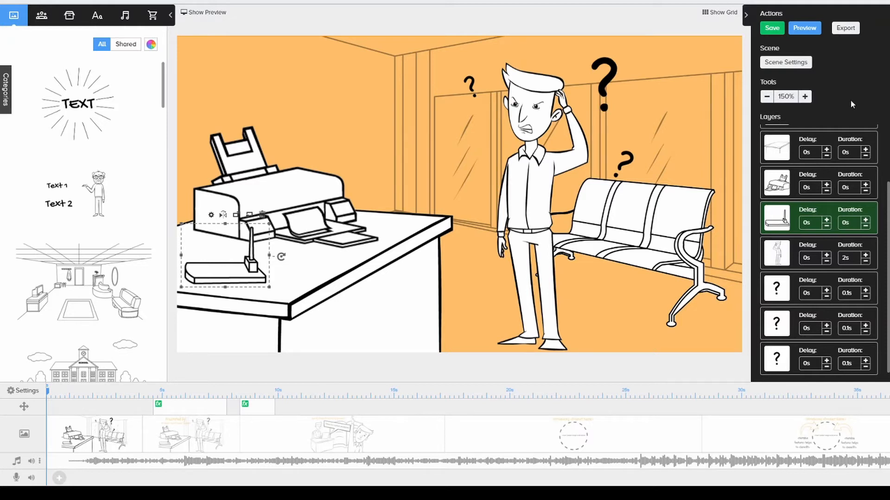
left_click(826, 150)
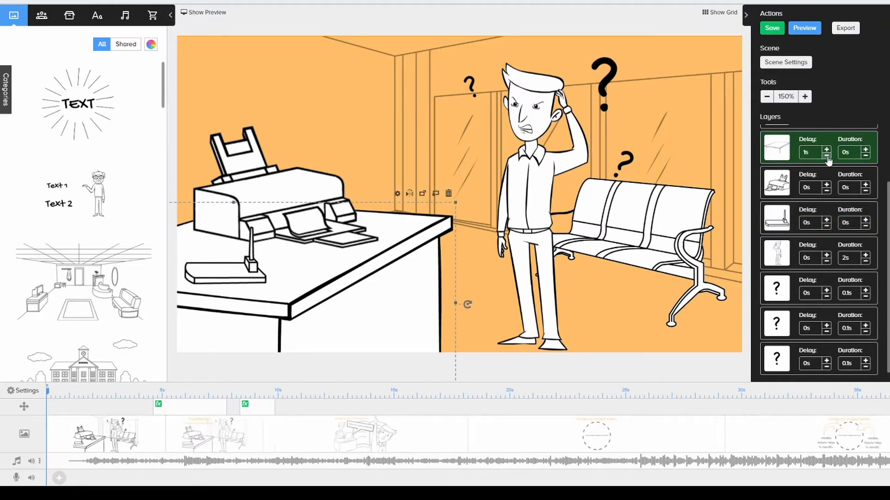
left_click(827, 156)
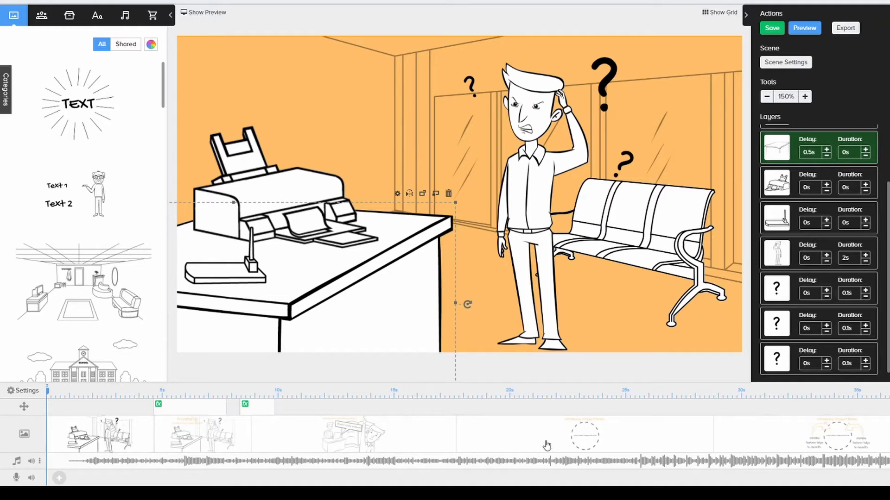
left_click(827, 156)
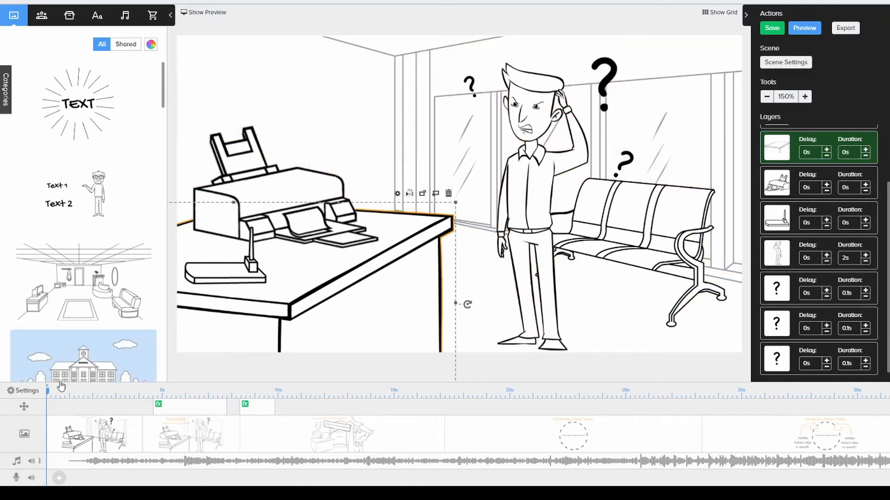
Play the preview of the second scene's pan and zoom effect and leave its settings without applying anything.
left_click_drag(48, 393, 153, 394)
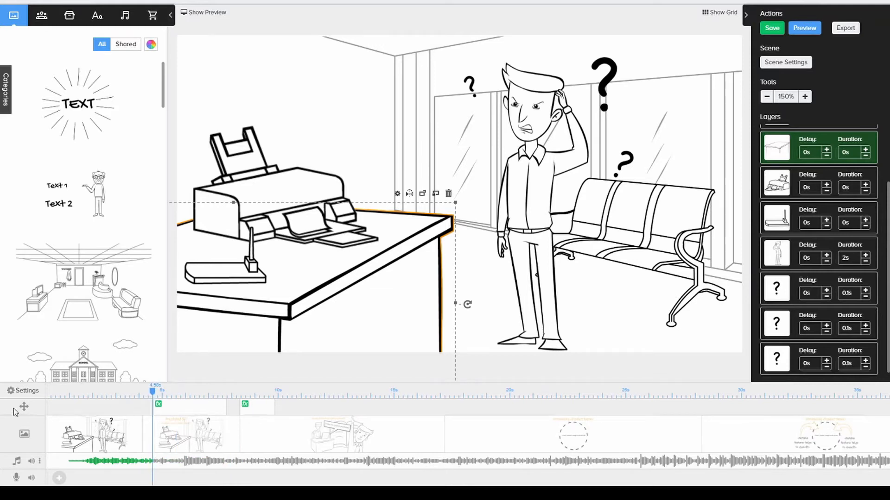
left_click(183, 414)
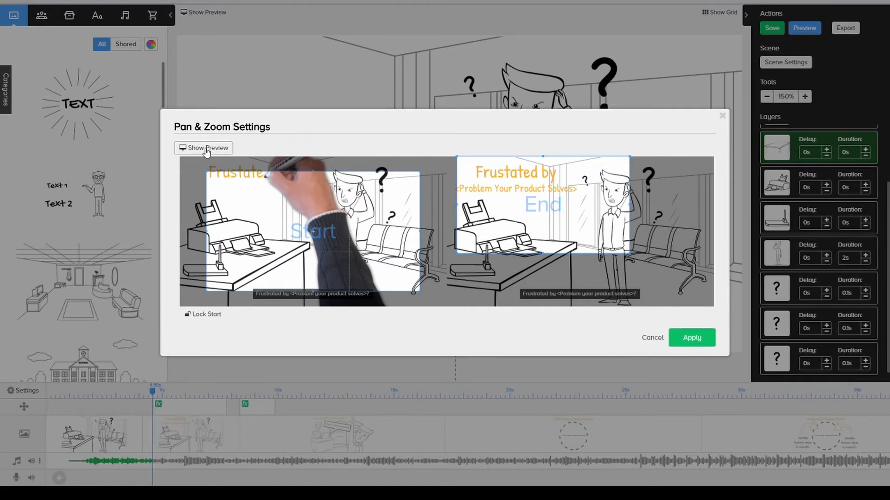
left_click(207, 150)
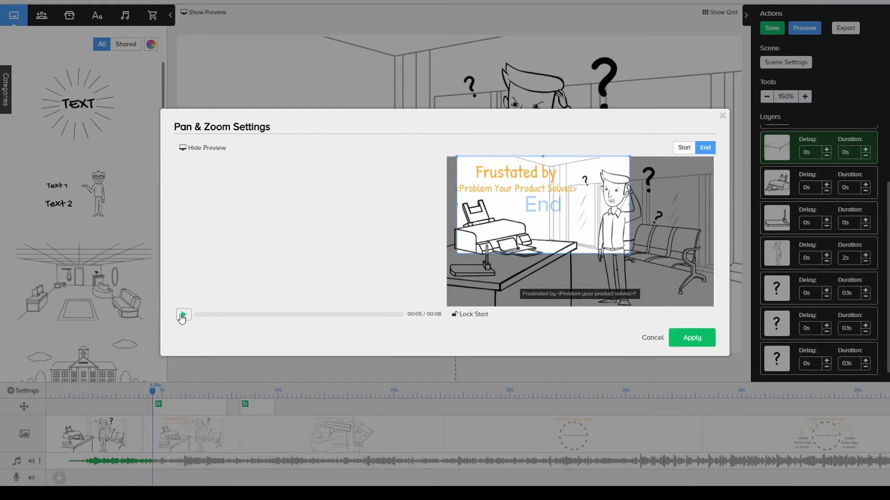
left_click(183, 315)
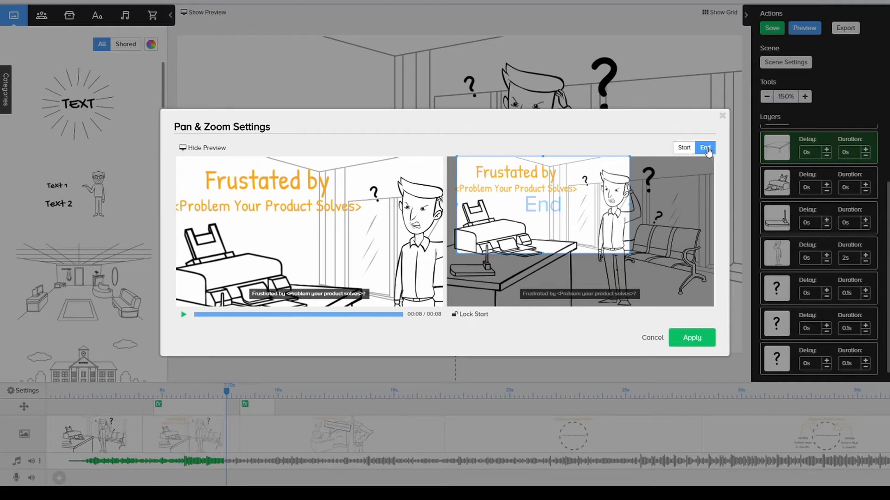
left_click(660, 338)
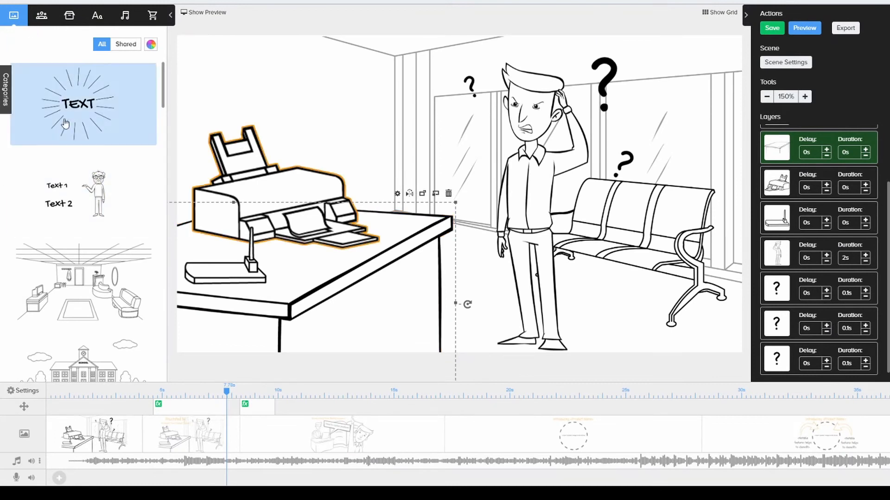
Browse the scene templates and the character library's Club, Shared and All collections, and inspect the upload dialog for a new character.
scroll(101, 95, "down", 5)
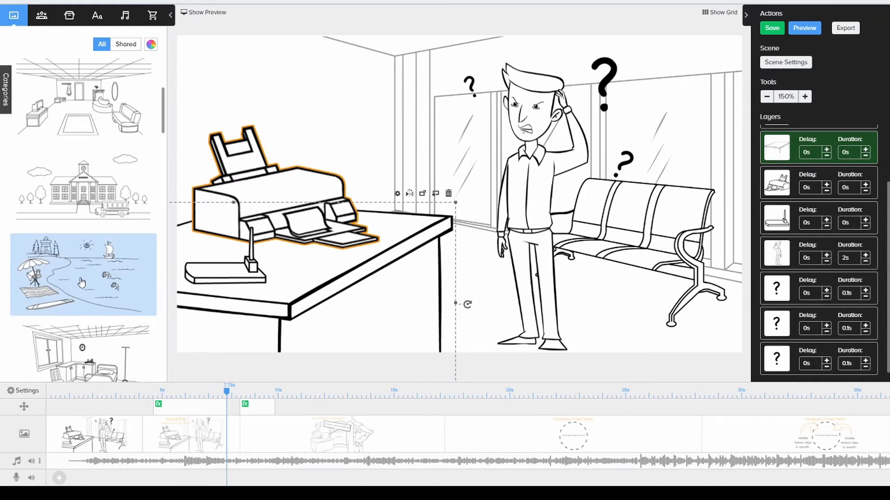
left_click(41, 16)
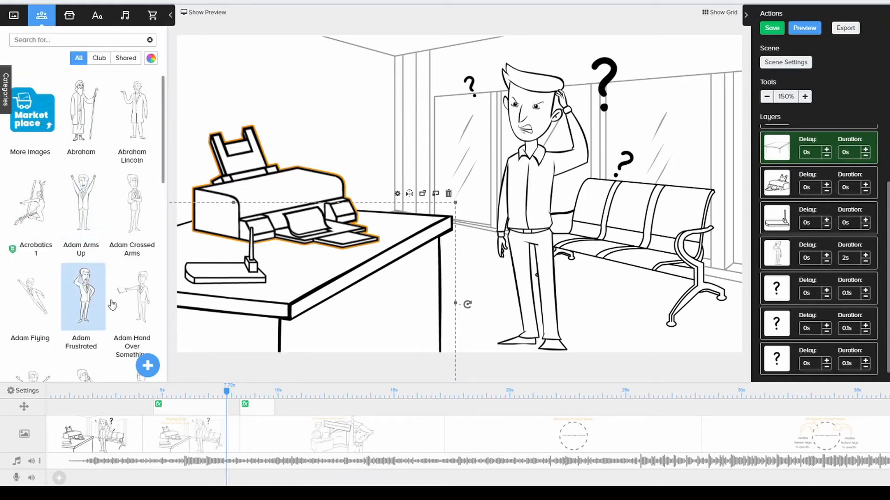
left_click(99, 59)
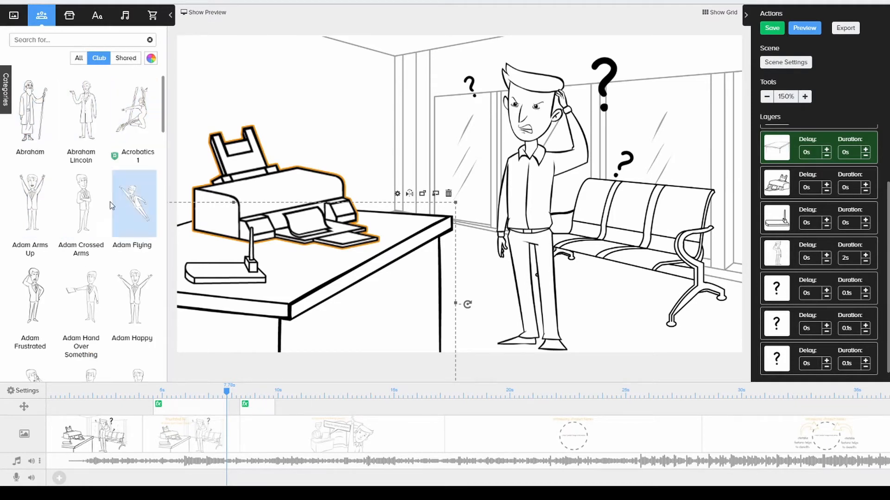
left_click(128, 59)
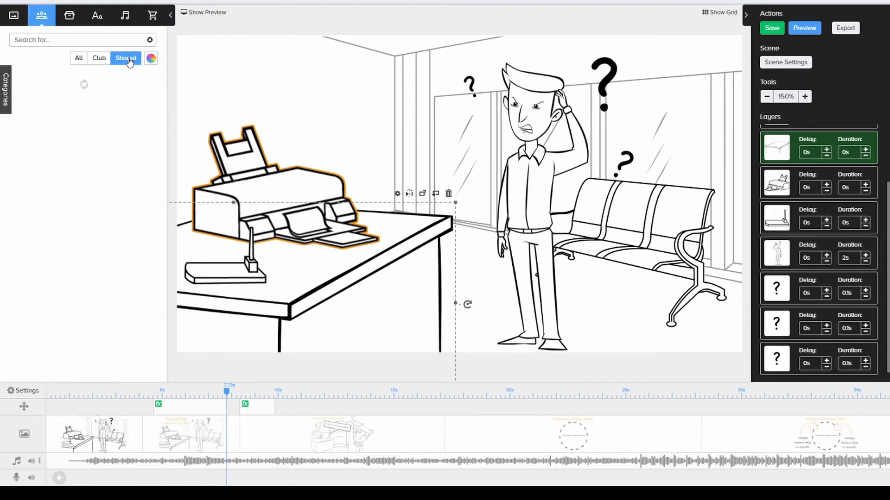
left_click(82, 60)
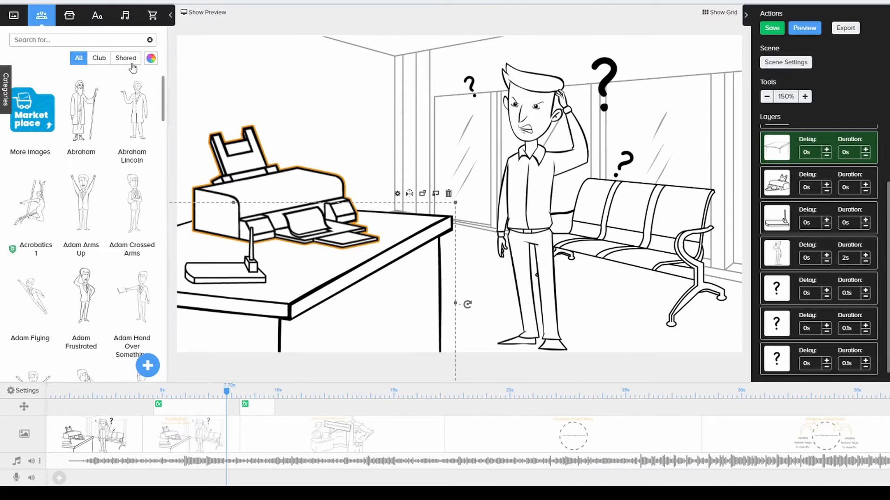
left_click(146, 367)
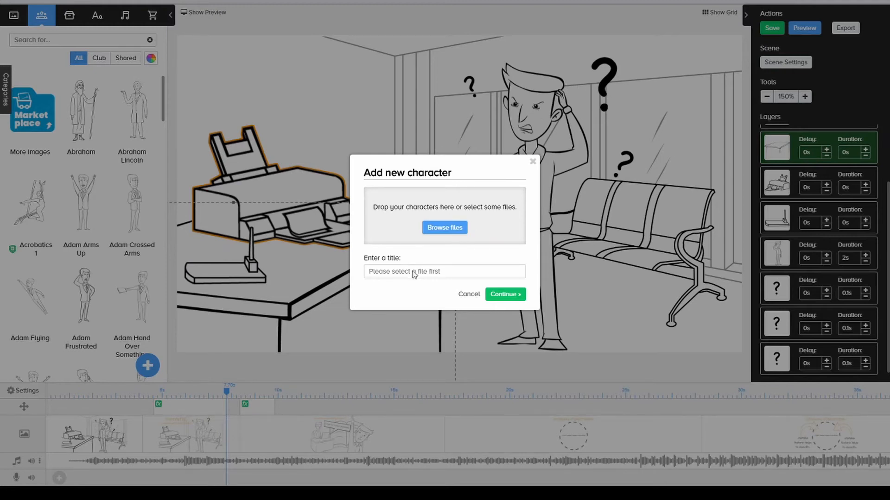
left_click(463, 295)
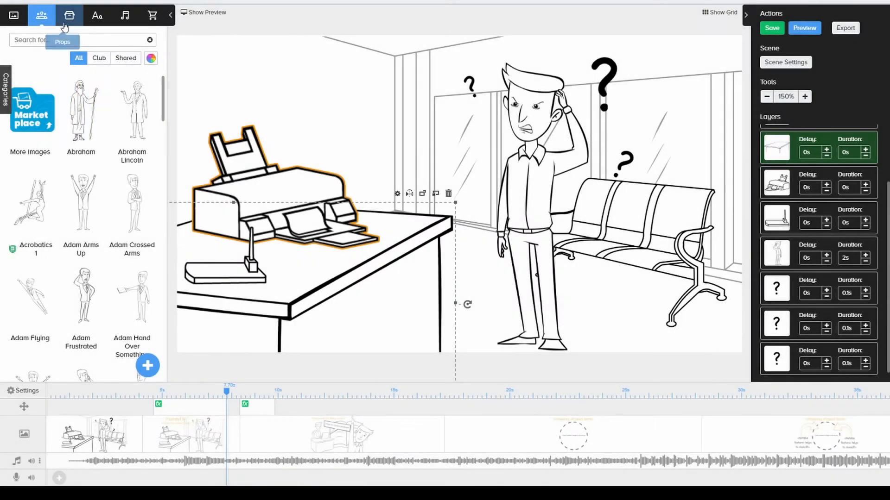
View the props and the available text fonts, and inspect the dialog for adding a new font.
left_click(68, 18)
left_click(96, 16)
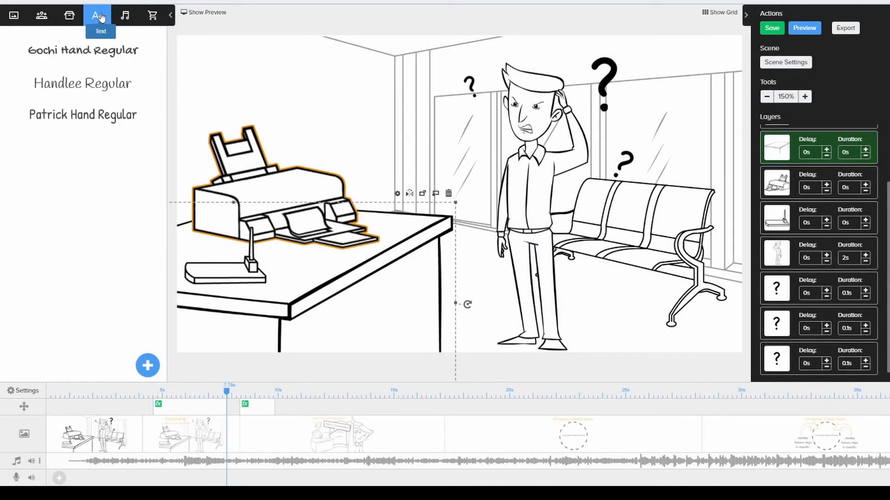
left_click(148, 365)
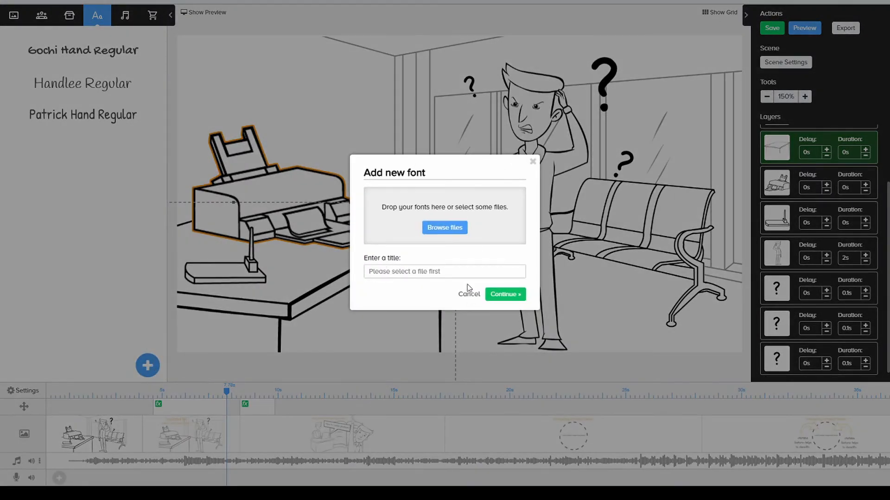
left_click(469, 294)
Browse the sound library and show its categories.
left_click(125, 15)
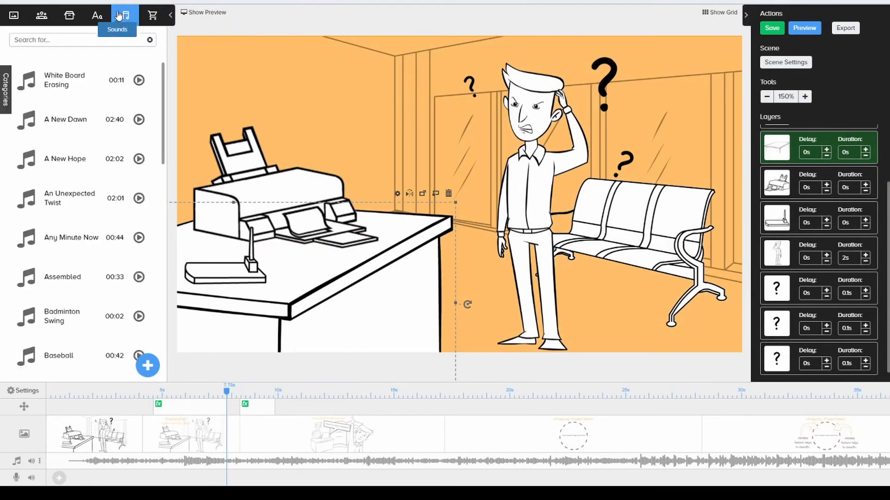
scroll(102, 188, "down", 8)
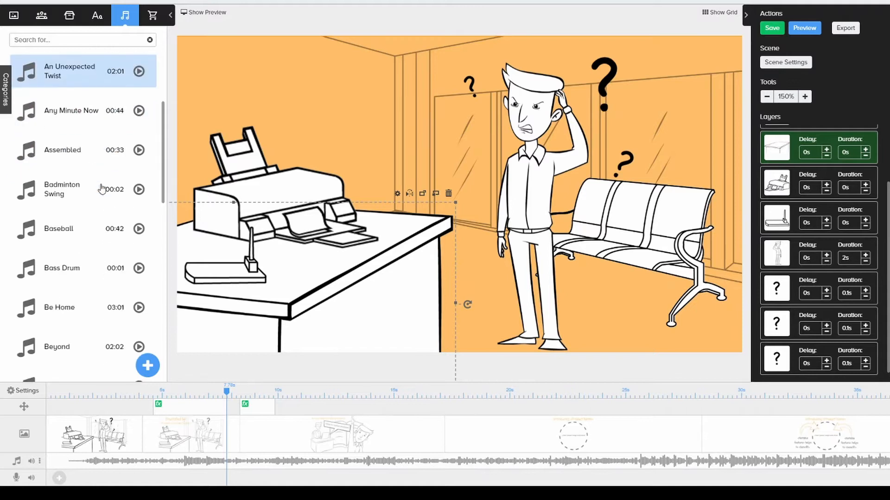
scroll(102, 188, "down", 5)
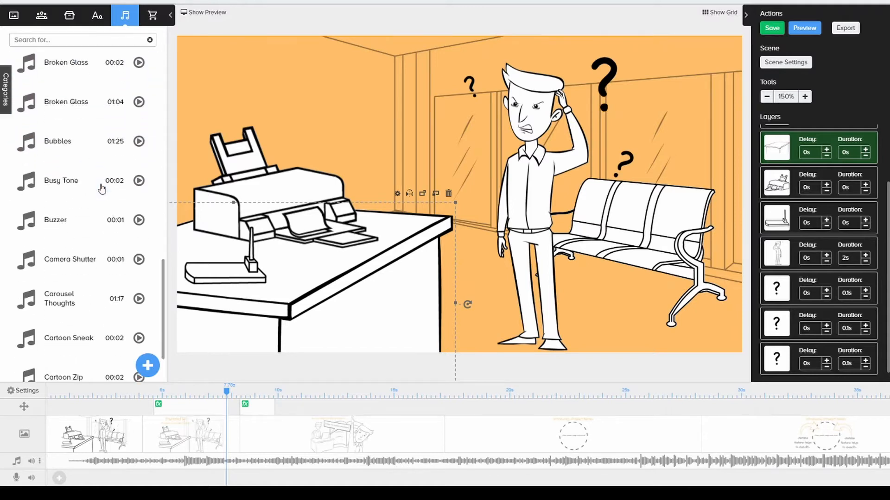
left_click(7, 99)
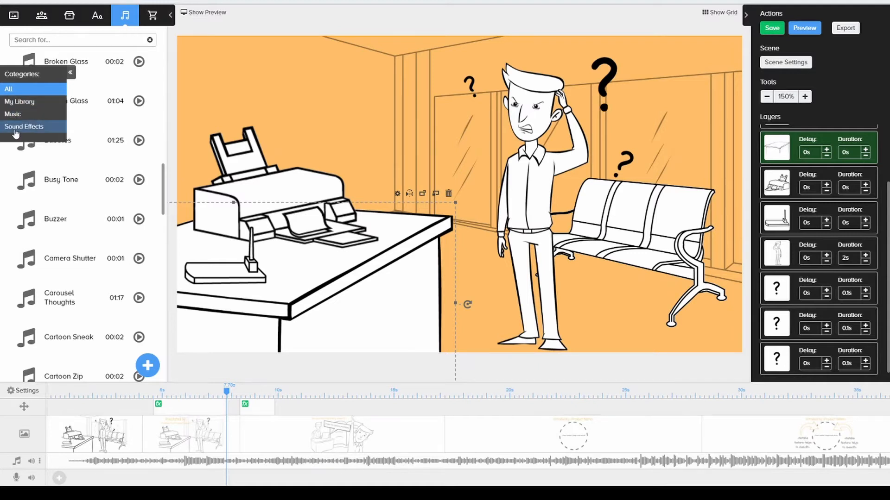
Look through the character and prop categories, including Brand and General, and return to the scene templates.
left_click(42, 18)
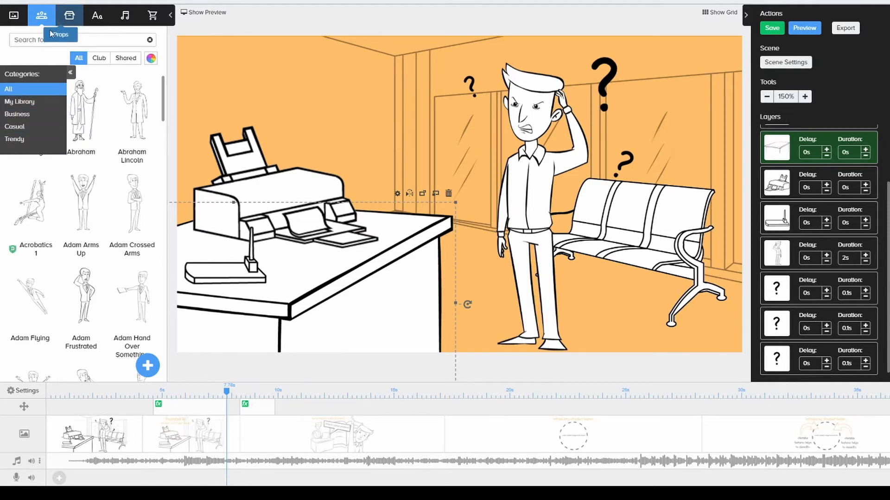
left_click(69, 16)
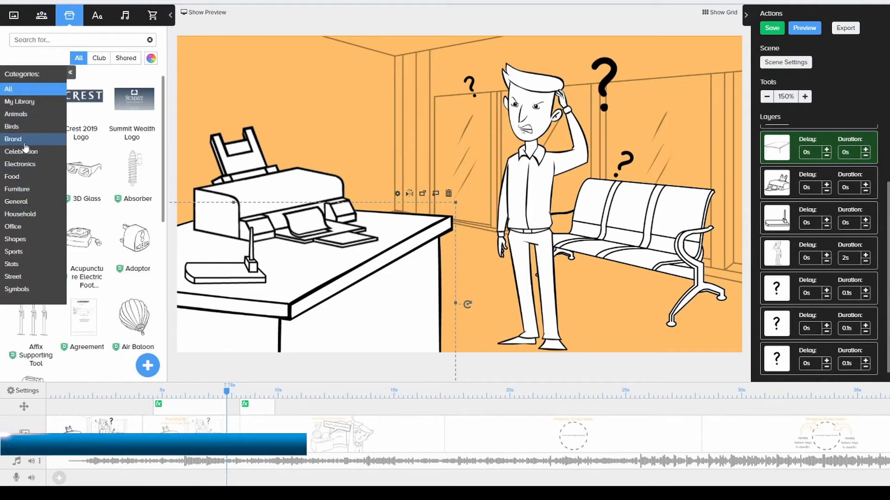
left_click(25, 141)
left_click(5, 91)
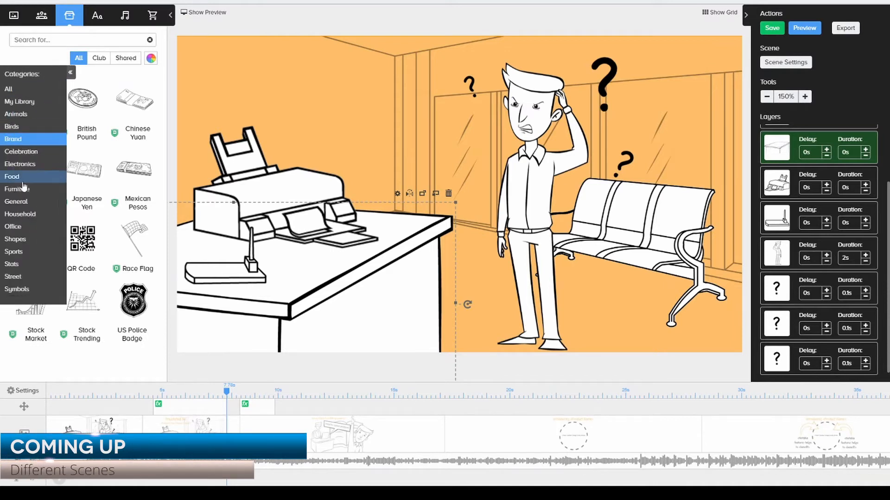
left_click(26, 202)
left_click(14, 17)
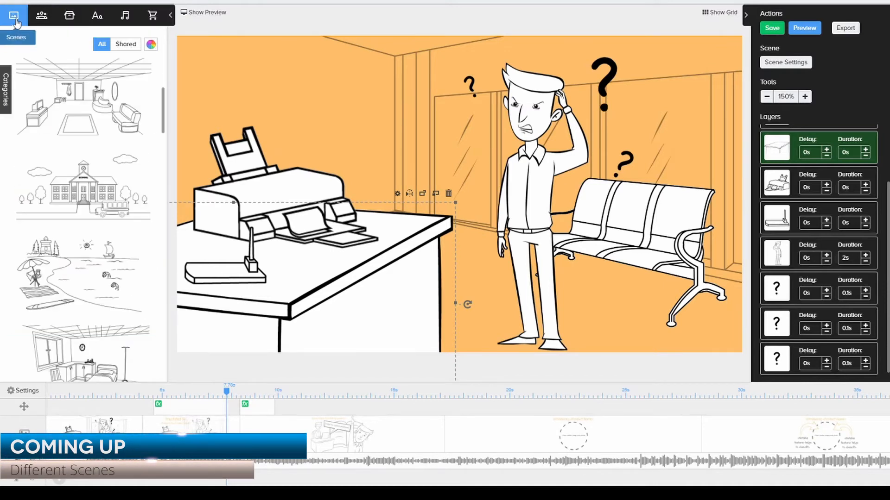
left_click(6, 90)
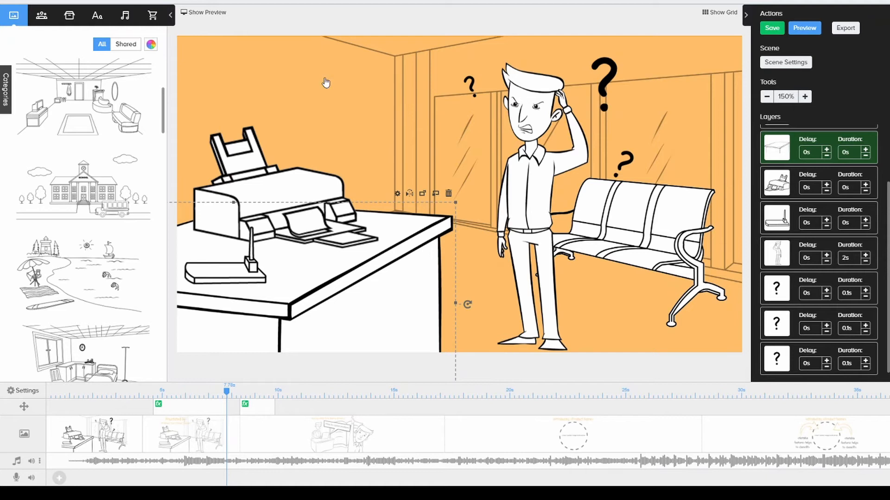
Step through the timeline to view the product introduction scene, the scene about finding answers and the closing website scene.
left_click_drag(226, 393, 454, 386)
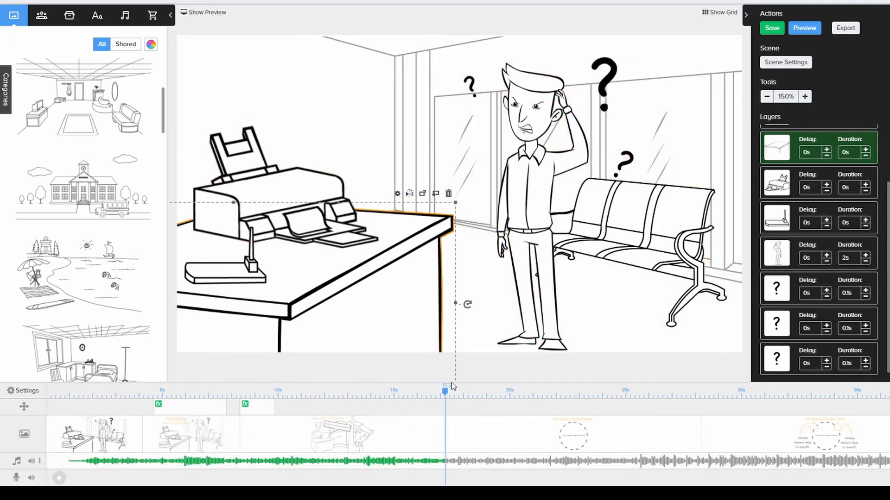
left_click(524, 441)
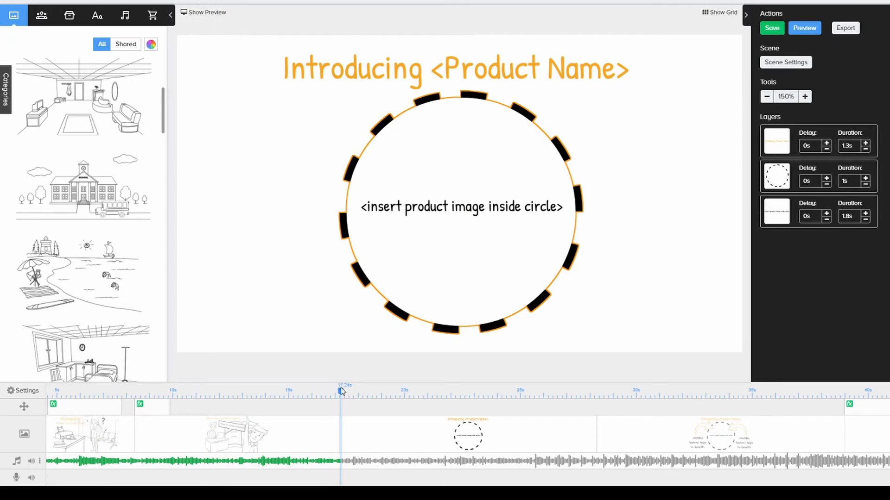
left_click_drag(340, 391, 241, 391)
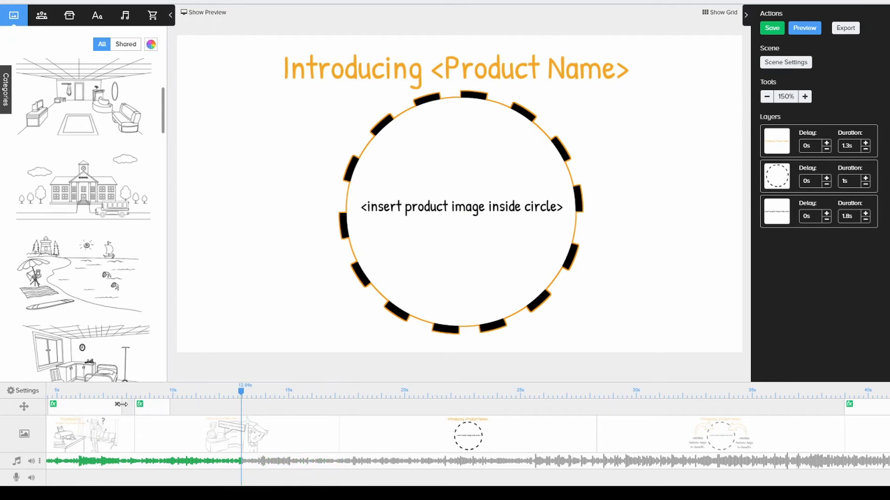
left_click(137, 435)
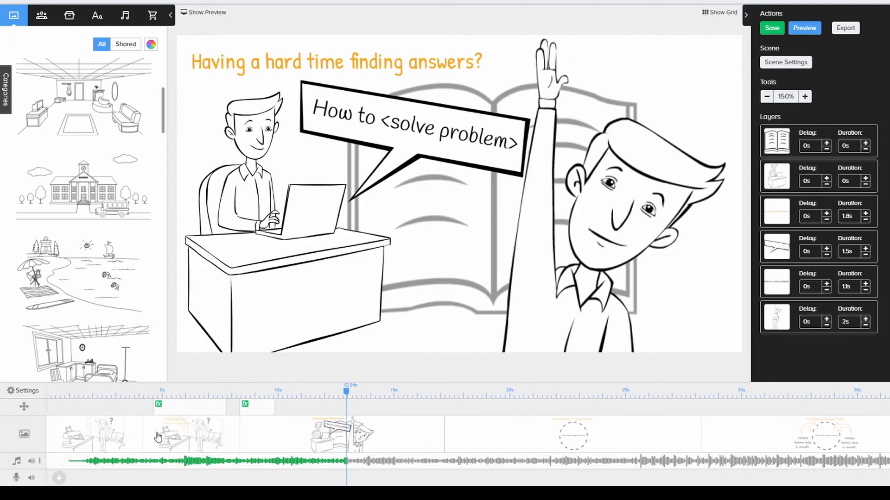
left_click(548, 435)
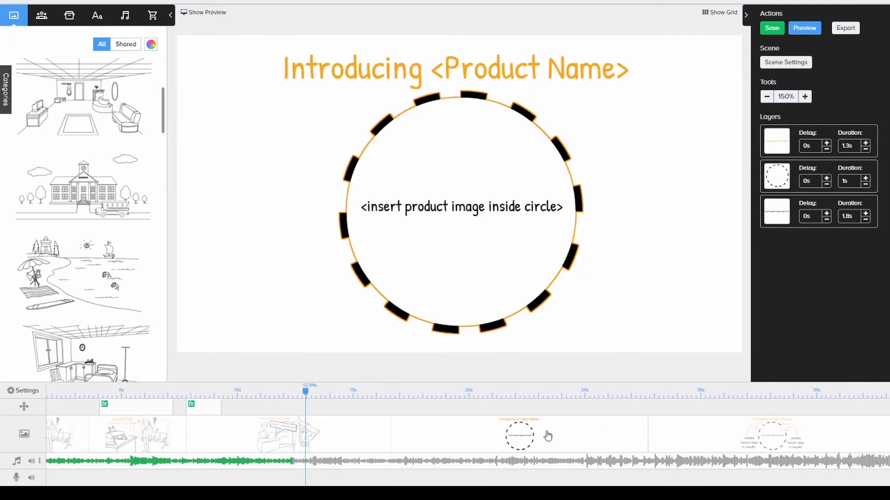
left_click(685, 428)
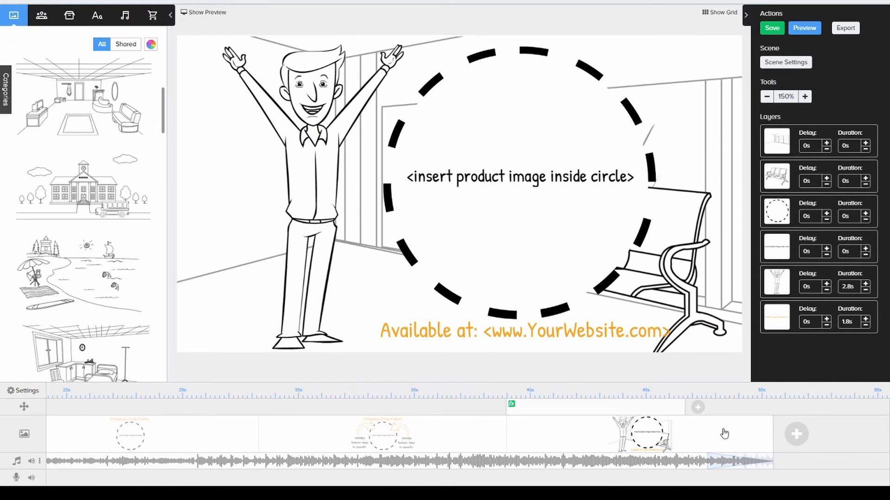
Import the image 01-coaching.jpg as a new character titled 01-coaching, shrink it, and move it below the circle's placeholder text.
left_click(576, 185)
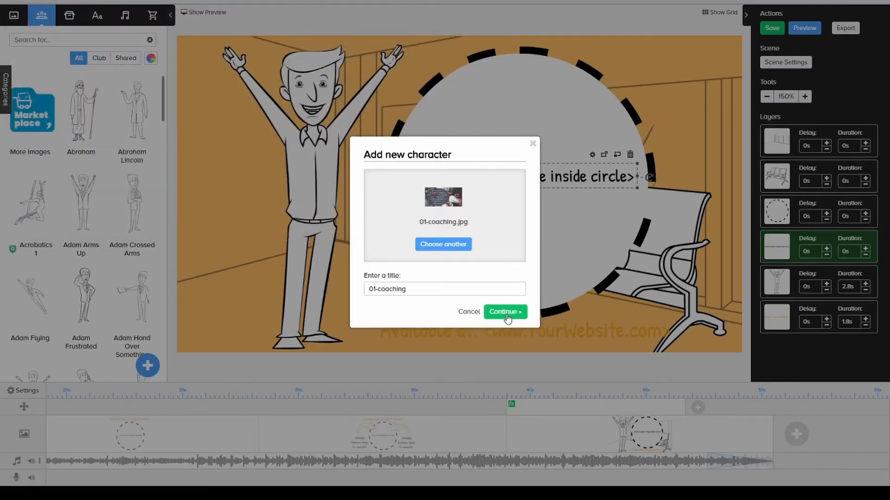
left_click(505, 313)
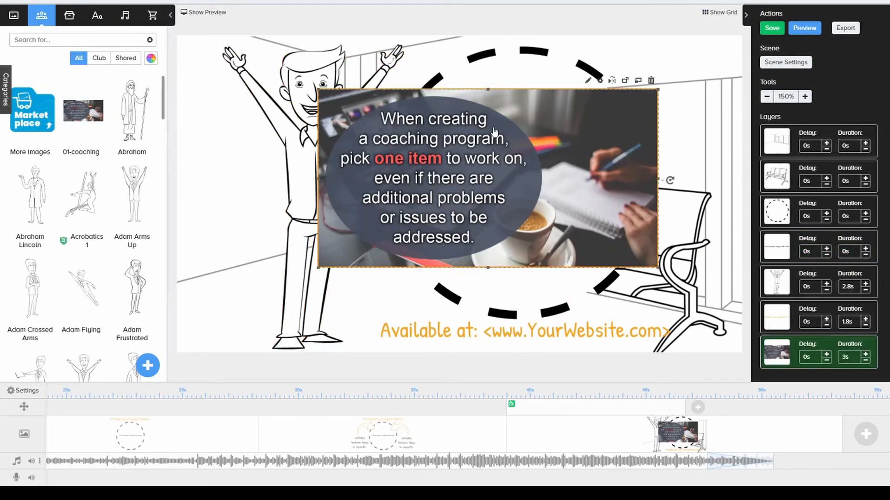
left_click_drag(659, 271, 558, 219)
left_click(587, 244)
left_click_drag(467, 177, 566, 271)
left_click_drag(603, 204, 590, 238)
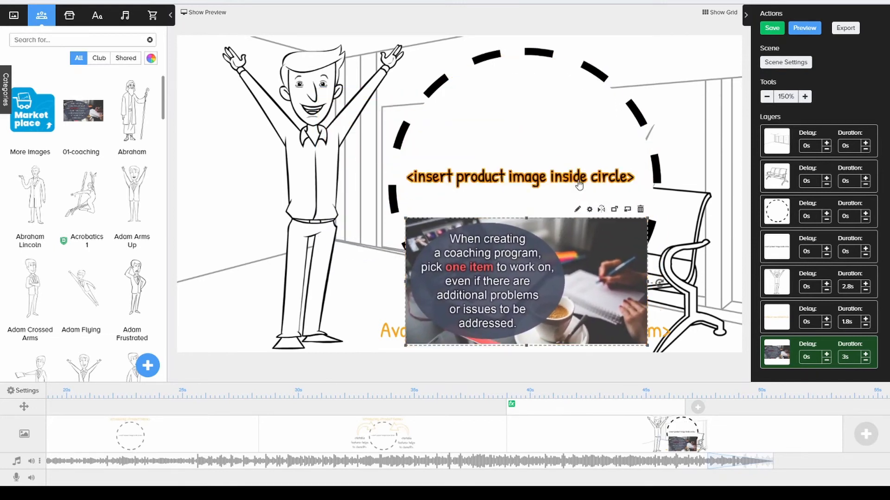
Delete the "<insert product image inside circle>" placeholder text, and resize and position the coaching image inside the dashed circle.
left_click(580, 179)
left_click(631, 154)
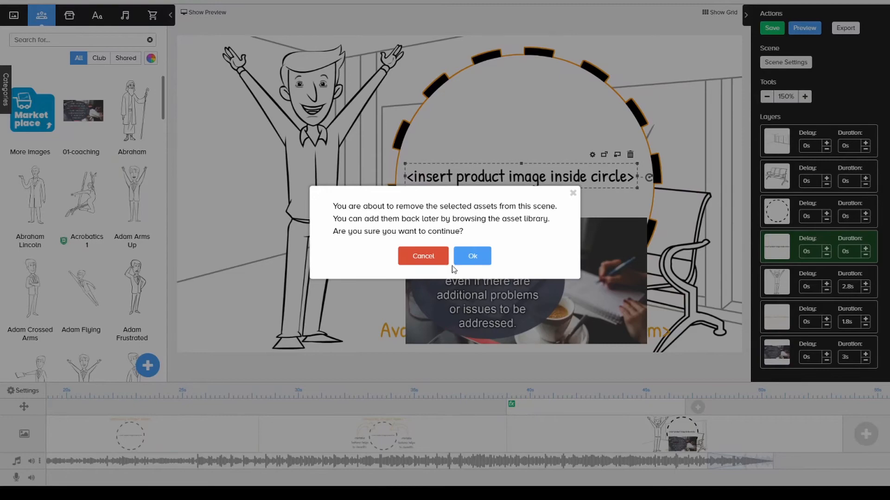
left_click(469, 259)
left_click_drag(469, 263, 468, 167)
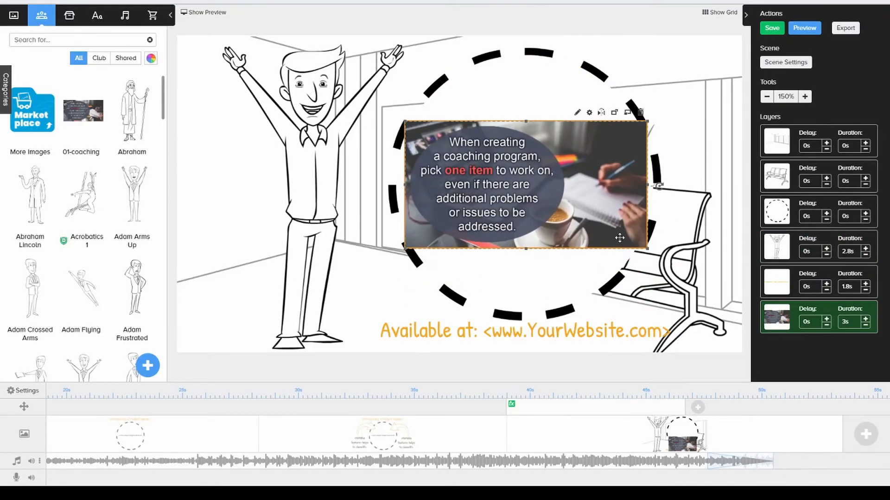
left_click_drag(647, 249, 623, 236)
left_click_drag(518, 189, 529, 192)
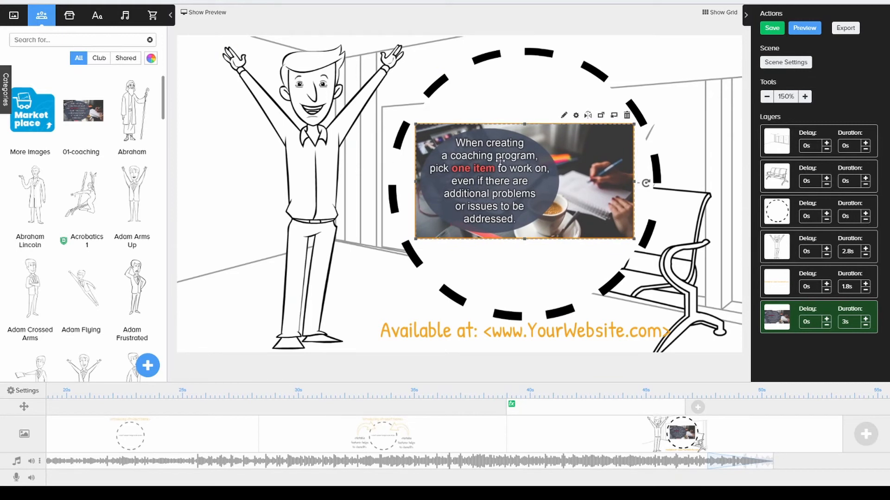
Switch to the scene with the two notable features, and preview the video, pausing it and skipping ahead before closing the preview.
left_click(443, 440)
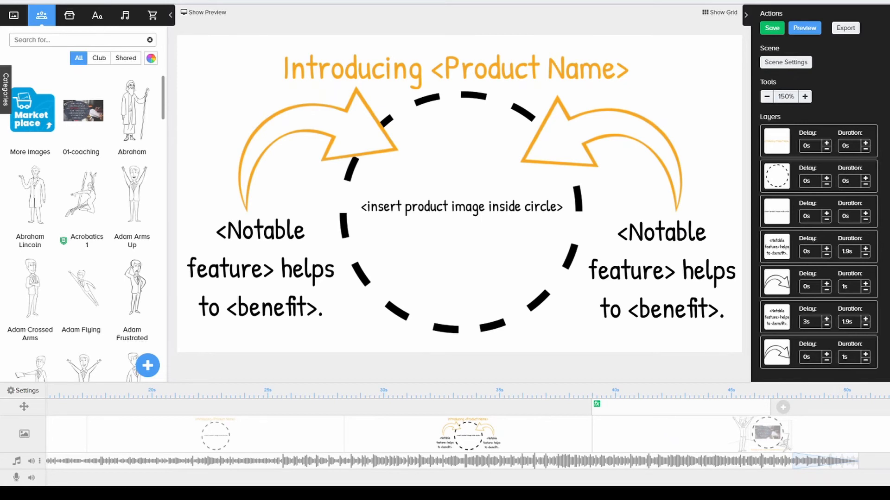
left_click(805, 29)
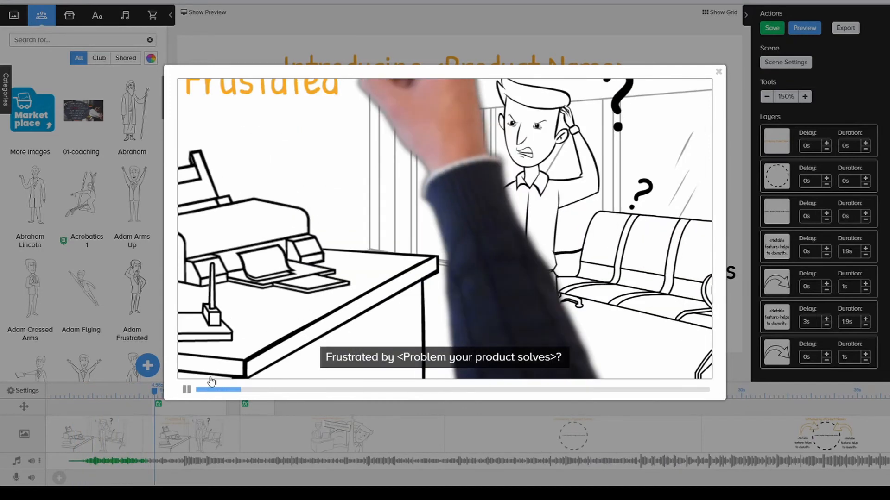
left_click(211, 381)
left_click(661, 392)
left_click(186, 390)
left_click(718, 72)
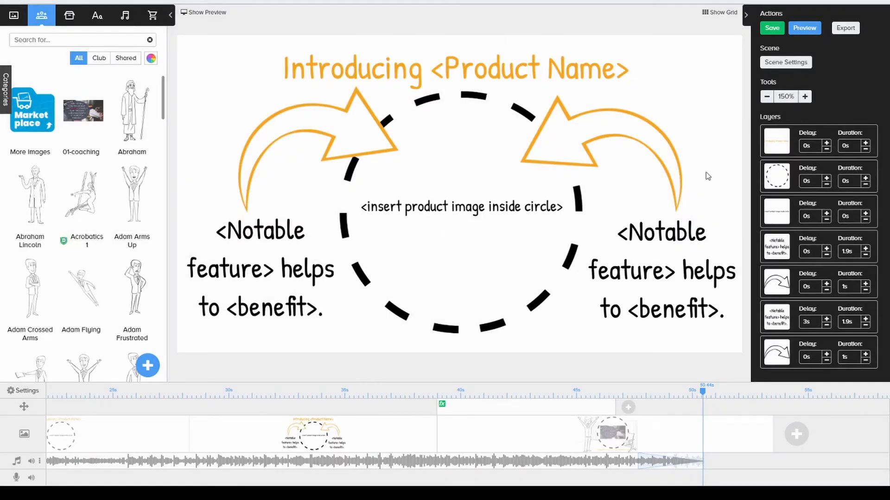
Inspect the resolution and FPS export options, and try exporting the video as a 720p MP4 at 30 FPS and maximum quality.
left_click(845, 28)
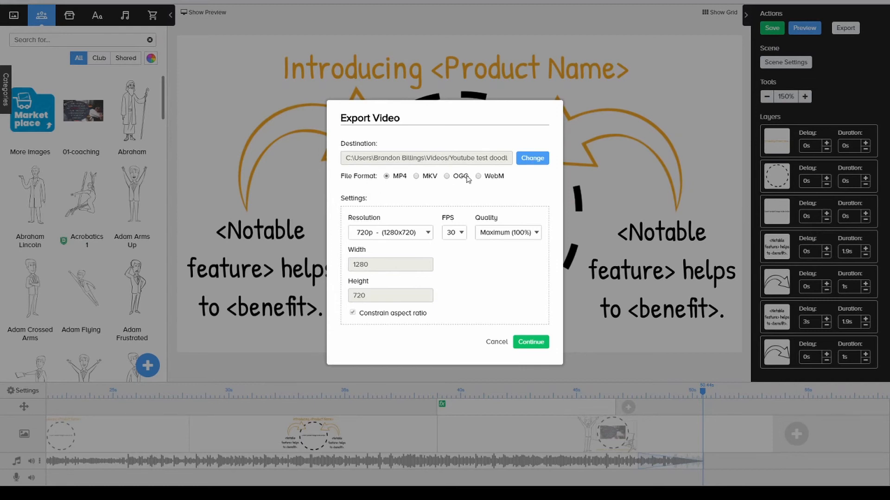
left_click(417, 236)
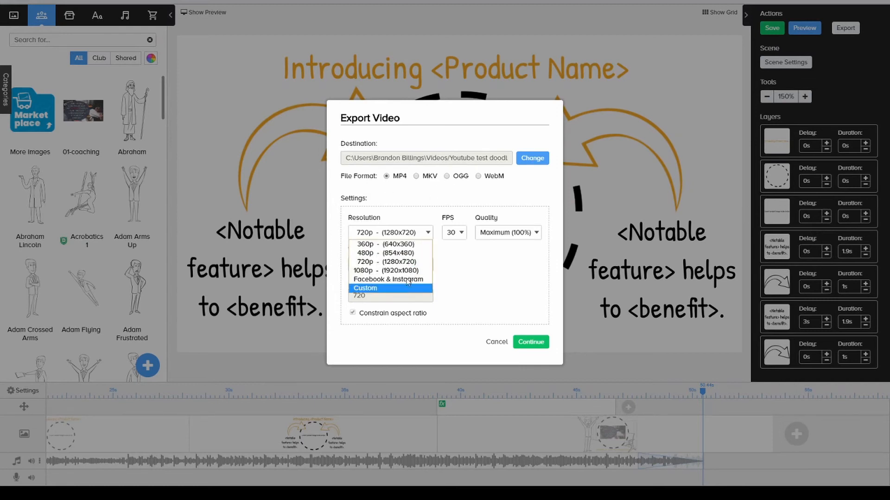
left_click(455, 232)
left_click(529, 247)
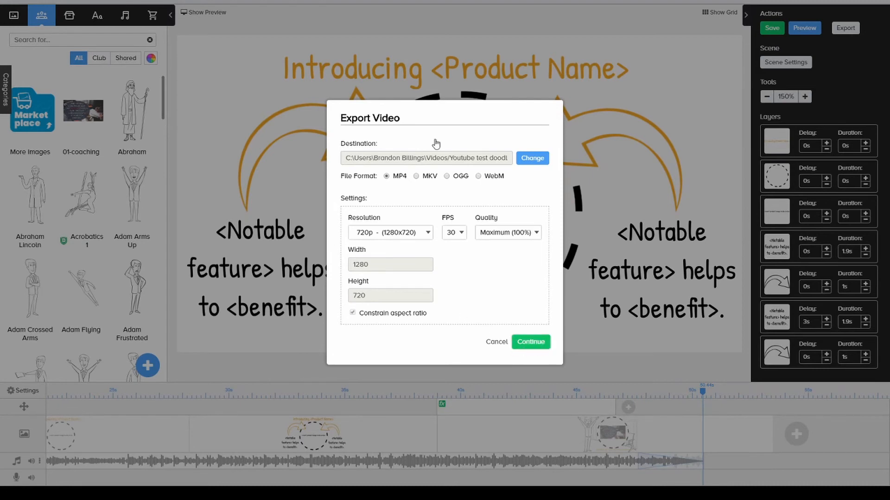
left_click(531, 342)
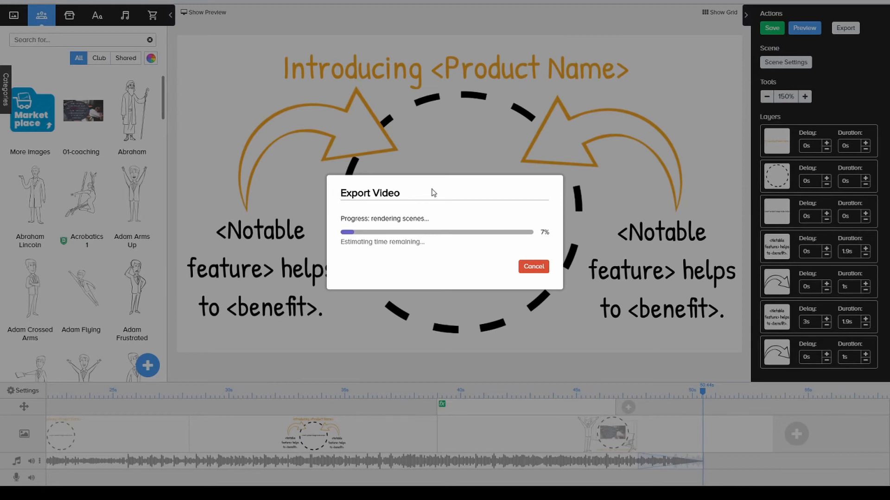
left_click(532, 268)
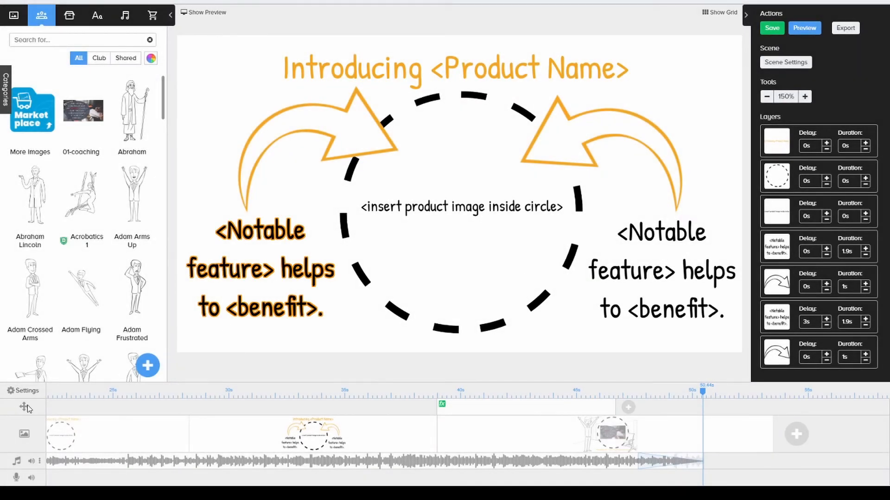
Go to the scene about finding answers, select the character with the raised hand, and examine the scene settings without applying changes.
left_click(64, 409)
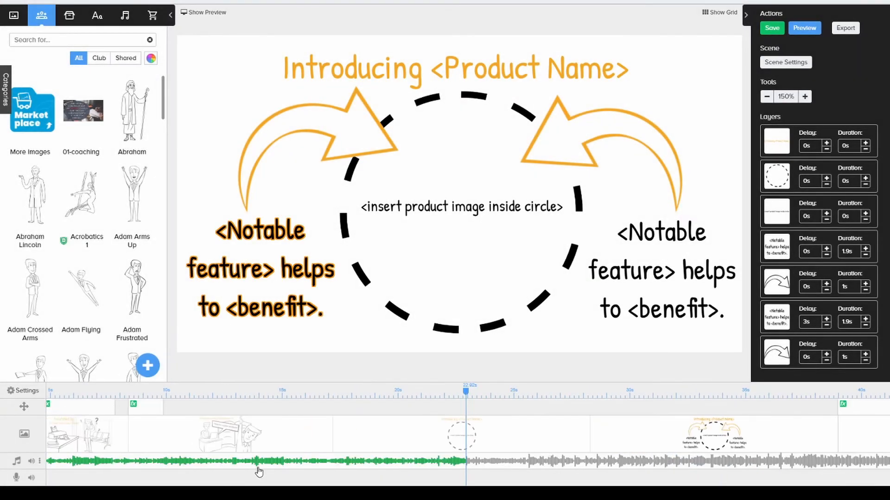
left_click(246, 443)
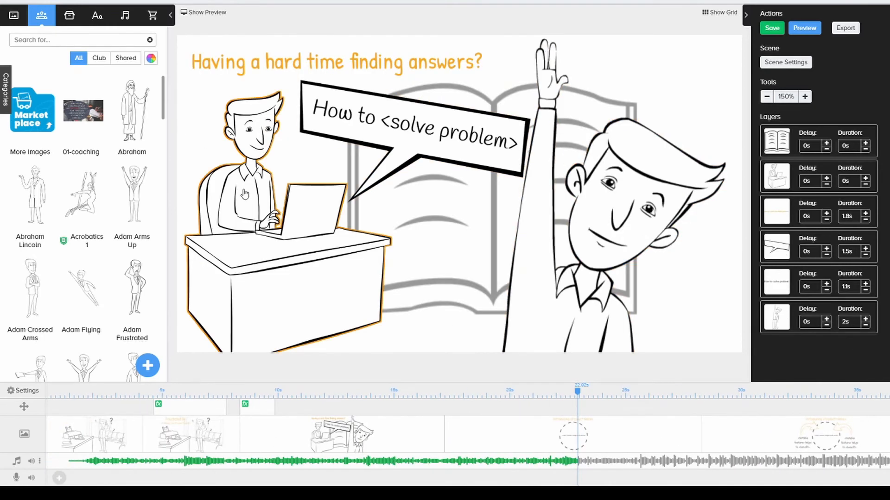
left_click(542, 288)
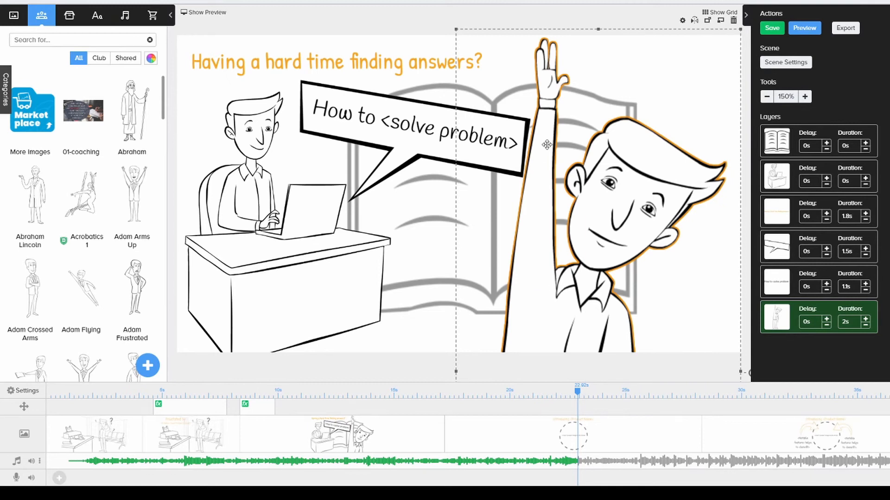
left_click(787, 64)
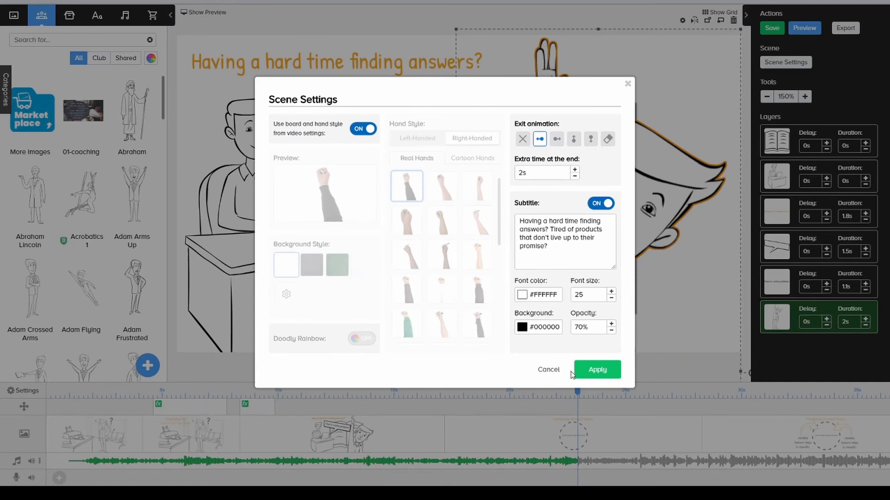
left_click(547, 369)
Collapse the asset library, show and hide the canvas grid, and restore the library.
left_click(172, 17)
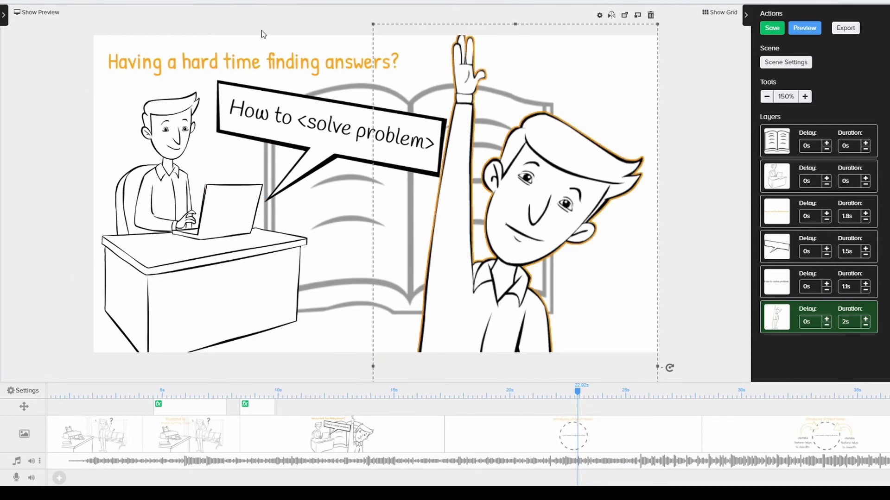
left_click(709, 14)
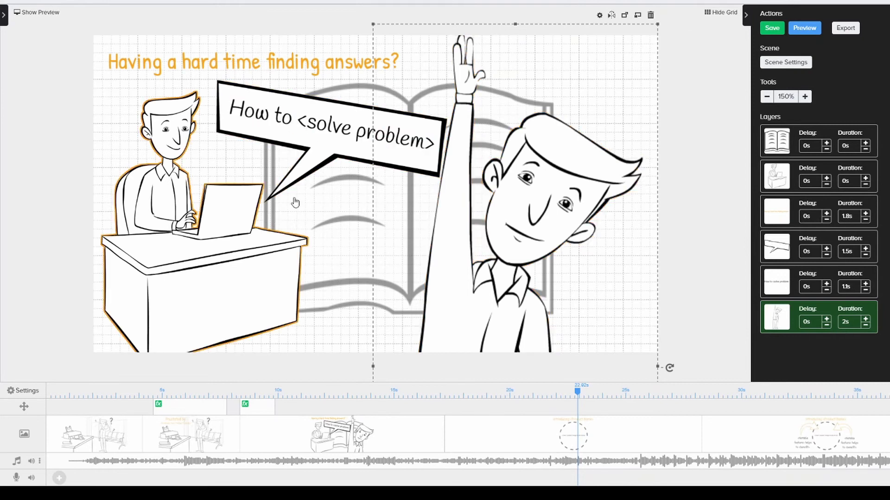
left_click(721, 12)
left_click(2, 19)
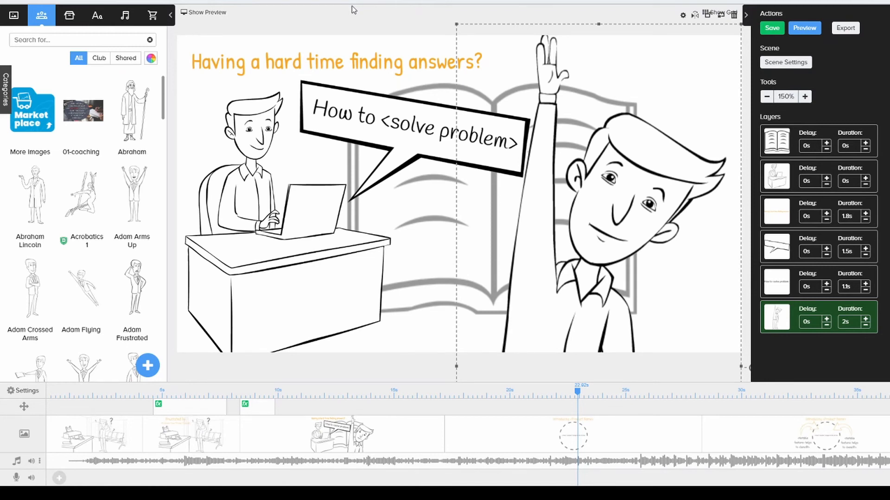
Turn on Doodly Rainbow for the character library, try the locked full-colour Abraham character, and dismiss the add-on purchase offer.
left_click(150, 59)
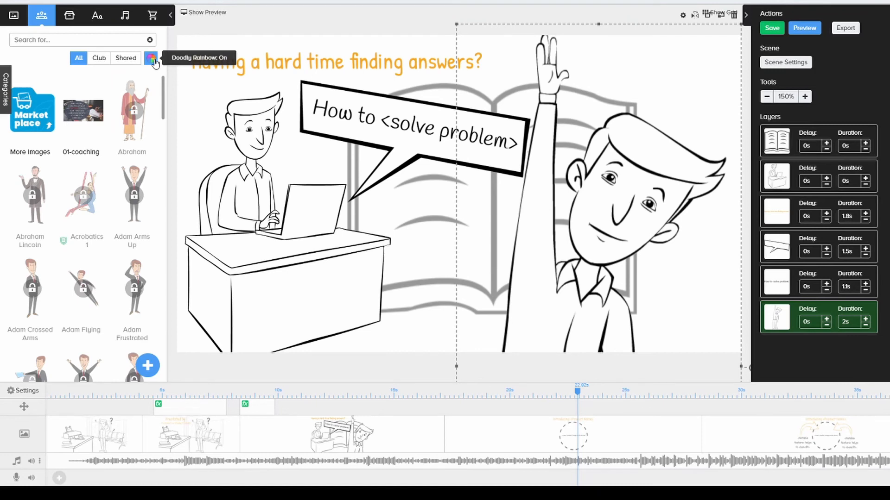
left_click(156, 63)
left_click(151, 62)
left_click(136, 116)
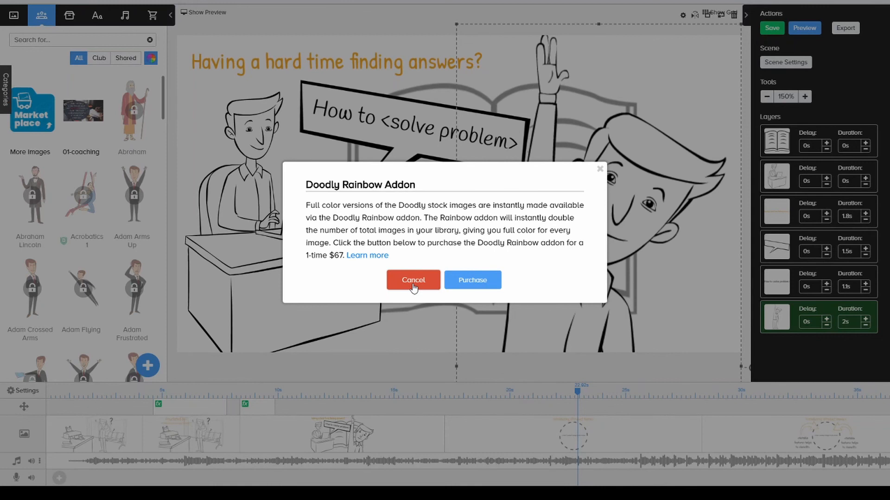
left_click(413, 281)
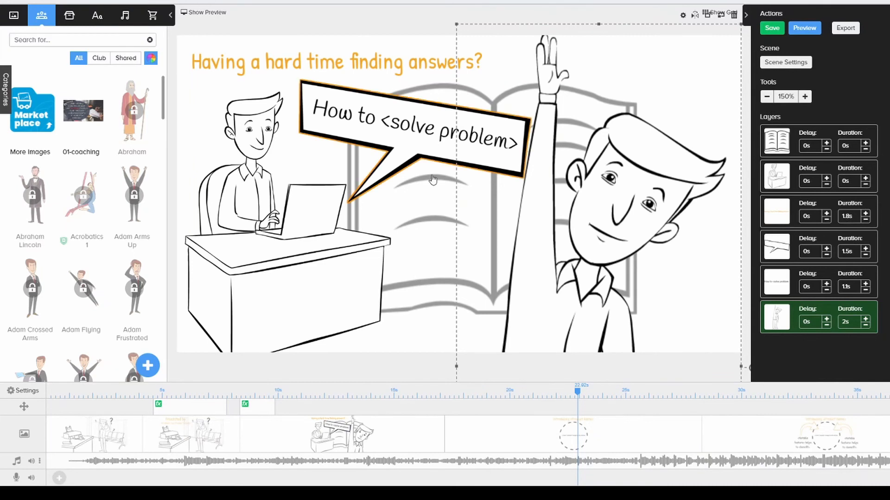